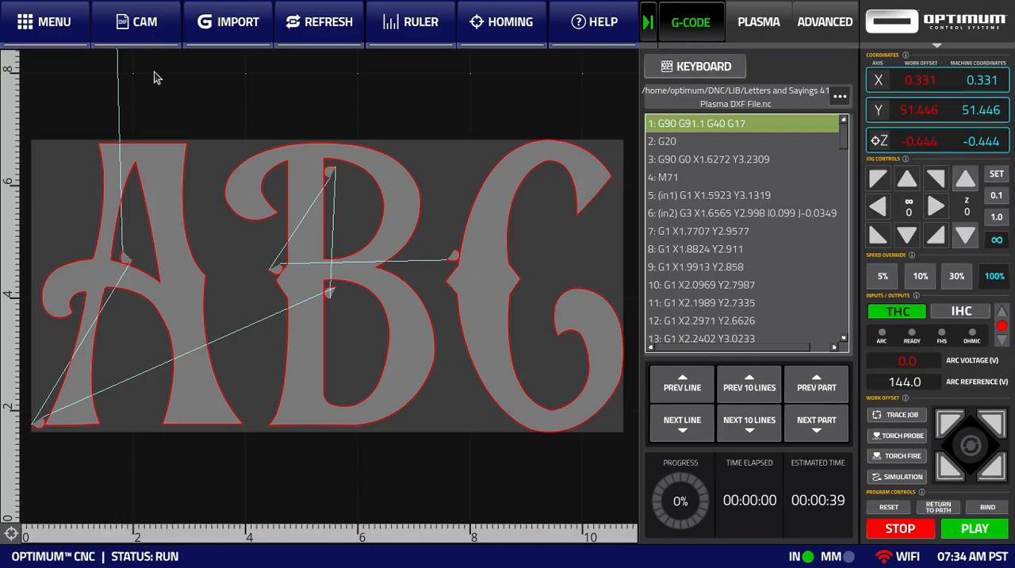
Open the loaded ABC job in CAM and show the nested project's settings options
{"action": "left_click", "coordinate": [144, 42]}
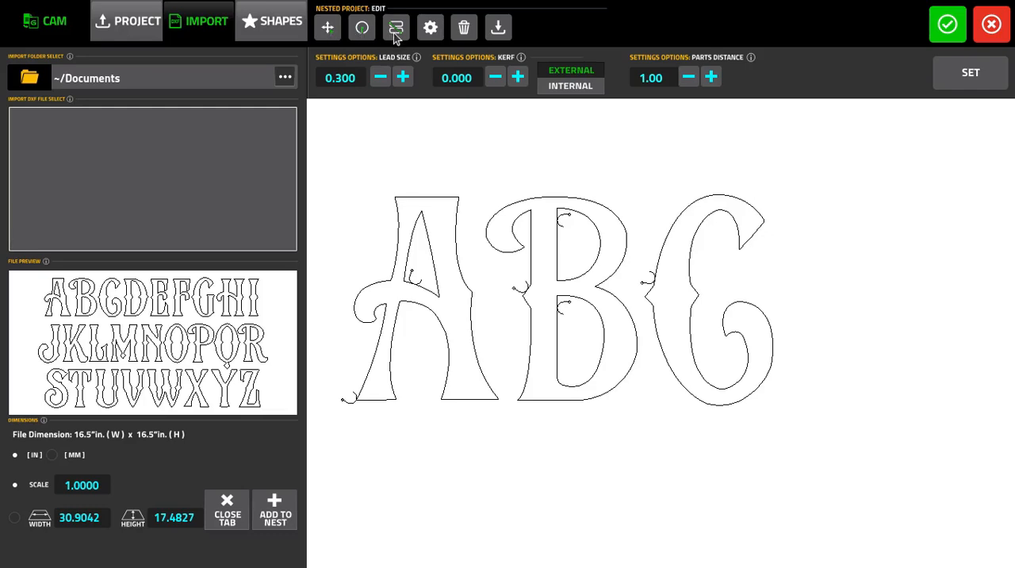
{"action": "left_click", "coordinate": [433, 32]}
{"action": "left_click", "coordinate": [433, 32]}
{"action": "left_click", "coordinate": [430, 33]}
{"action": "left_click", "coordinate": [432, 32]}
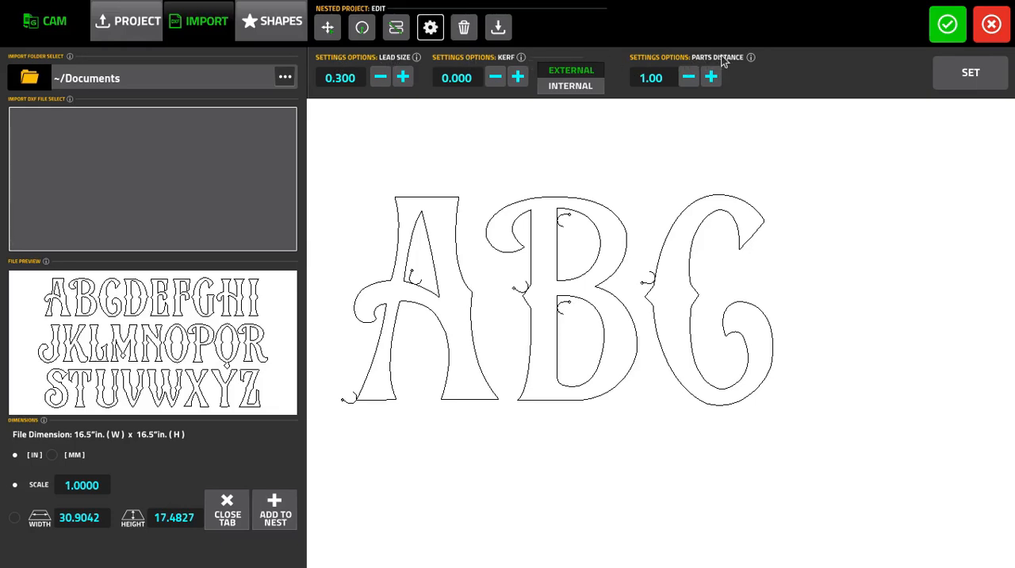
Increase the lead size of the ABC letters to 0.510
{"action": "left_click_drag", "start_coordinate": [530, 168], "coordinate": [552, 170]}
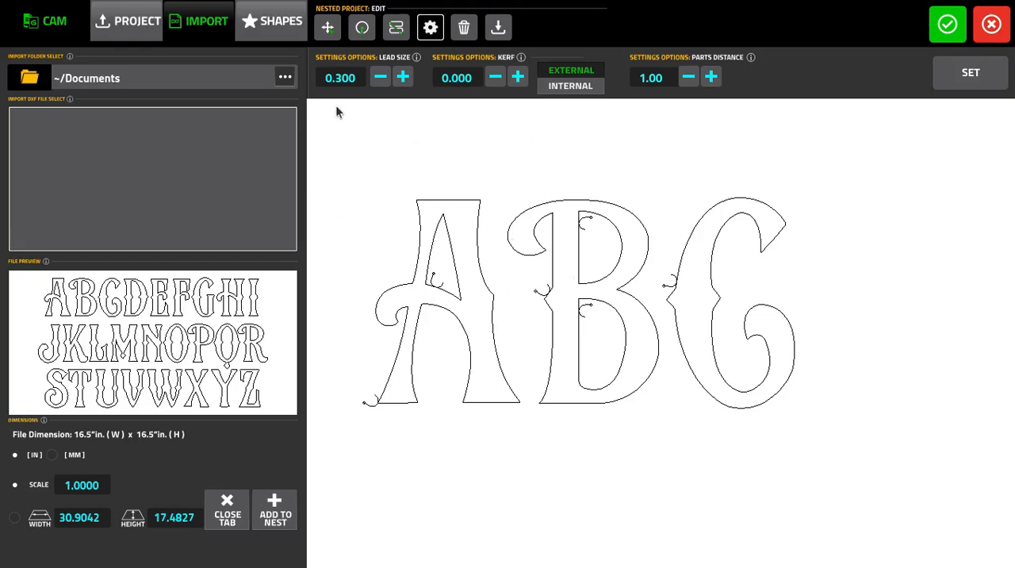
{"action": "left_click", "coordinate": [402, 77]}
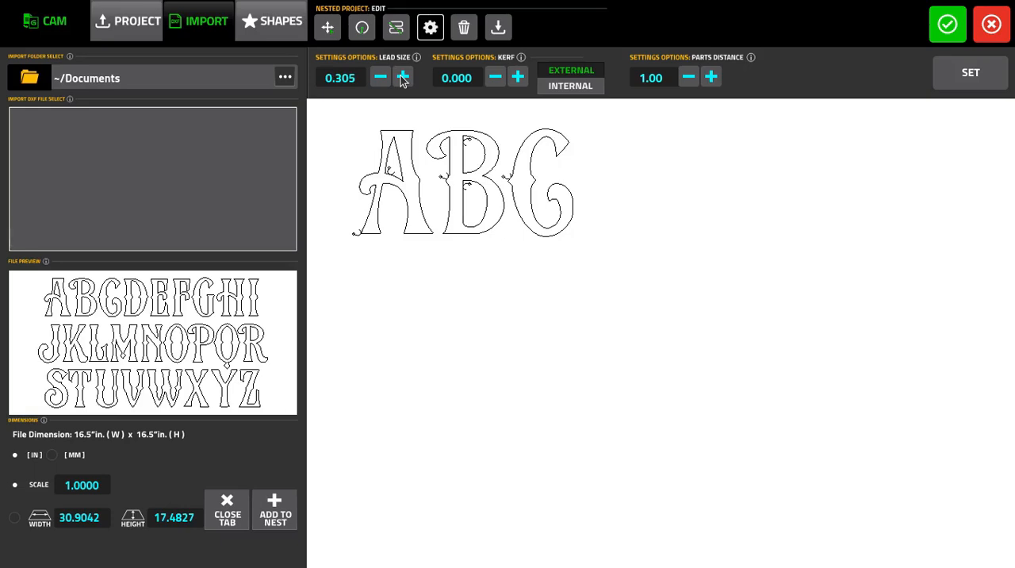
{"action": "left_click", "coordinate": [403, 76]}
{"action": "left_click", "coordinate": [404, 76]}
{"action": "left_click", "coordinate": [403, 76]}
{"action": "left_click", "coordinate": [403, 76]}
{"action": "left_click", "coordinate": [404, 76]}
{"action": "left_click", "coordinate": [404, 77]}
{"action": "left_click", "coordinate": [404, 76]}
{"action": "left_click", "coordinate": [404, 76]}
{"action": "left_click", "coordinate": [404, 76]}
{"action": "left_click", "coordinate": [403, 76]}
{"action": "left_click", "coordinate": [404, 76]}
{"action": "left_click", "coordinate": [404, 76]}
{"action": "left_click", "coordinate": [403, 76]}
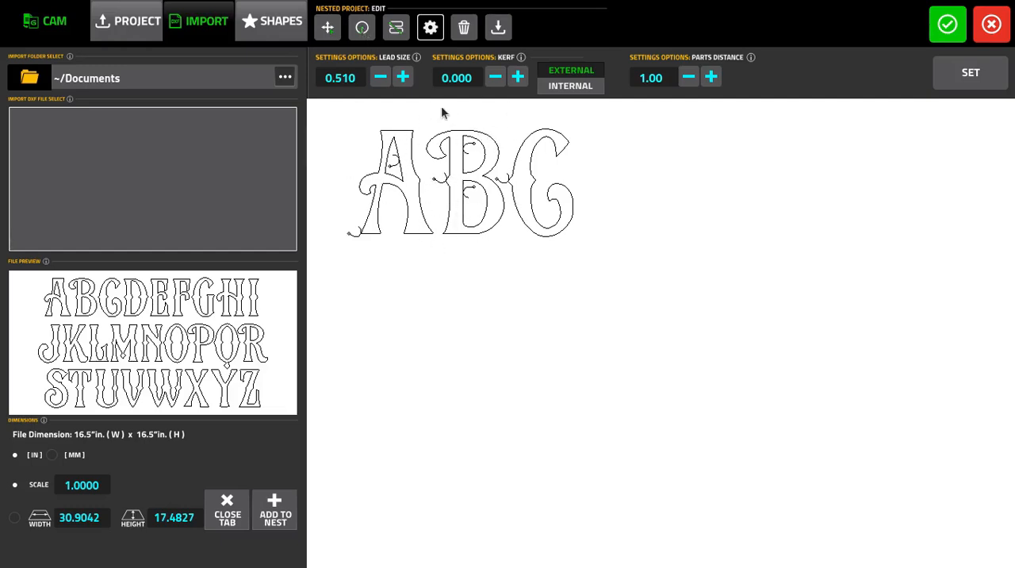
Reduce the lead size of the ABC letters to 0.295
{"action": "left_click_drag", "start_coordinate": [545, 274], "coordinate": [641, 413]}
{"action": "scroll", "coordinate": [603, 385], "scroll_direction": "up", "scroll_amount": 5}
{"action": "mouse_move", "coordinate": [454, 232]}
{"action": "left_mouse_down"}
{"action": "mouse_move", "coordinate": [486, 225]}
{"action": "mouse_move", "coordinate": [499, 208]}
{"action": "left_mouse_up"}
{"action": "left_click", "coordinate": [380, 77]}
{"action": "left_click", "coordinate": [380, 77]}
{"action": "left_click", "coordinate": [381, 77]}
{"action": "left_click", "coordinate": [380, 77]}
{"action": "left_click", "coordinate": [381, 77]}
{"action": "left_click", "coordinate": [381, 77]}
{"action": "left_click", "coordinate": [381, 77]}
{"action": "left_click", "coordinate": [380, 77]}
{"action": "left_click", "coordinate": [381, 77]}
{"action": "left_click", "coordinate": [381, 77]}
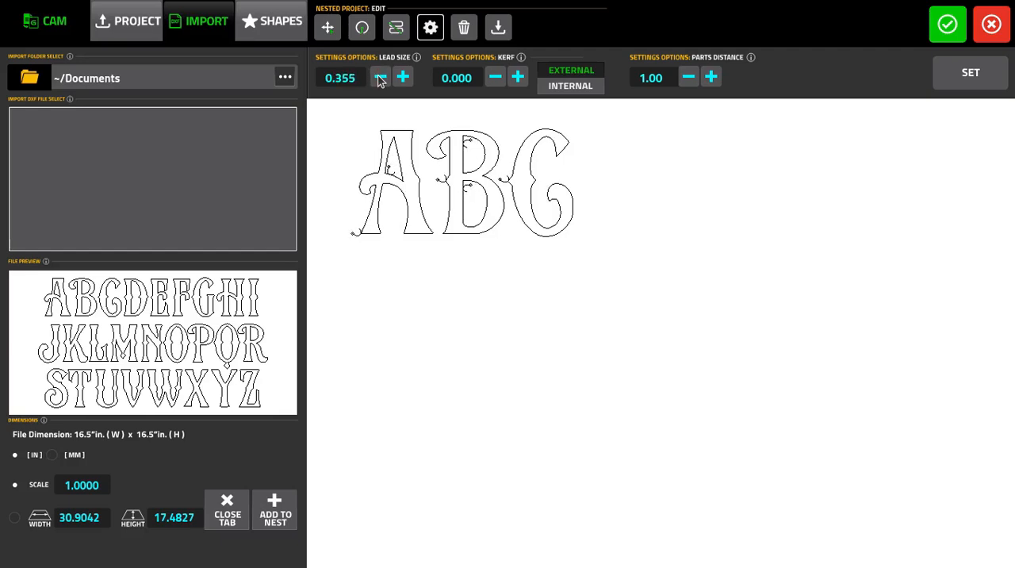
{"action": "left_click", "coordinate": [381, 77]}
{"action": "left_click", "coordinate": [381, 77]}
{"action": "left_click", "coordinate": [380, 77]}
{"action": "left_click", "coordinate": [381, 77]}
{"action": "left_click", "coordinate": [381, 77]}
Set an external kerf of 0.060 on the ABC letters and inspect the offset outlines
{"action": "left_click", "coordinate": [516, 77]}
{"action": "left_click", "coordinate": [516, 76]}
{"action": "left_click", "coordinate": [516, 77]}
{"action": "left_click", "coordinate": [516, 77]}
{"action": "left_click", "coordinate": [516, 77]}
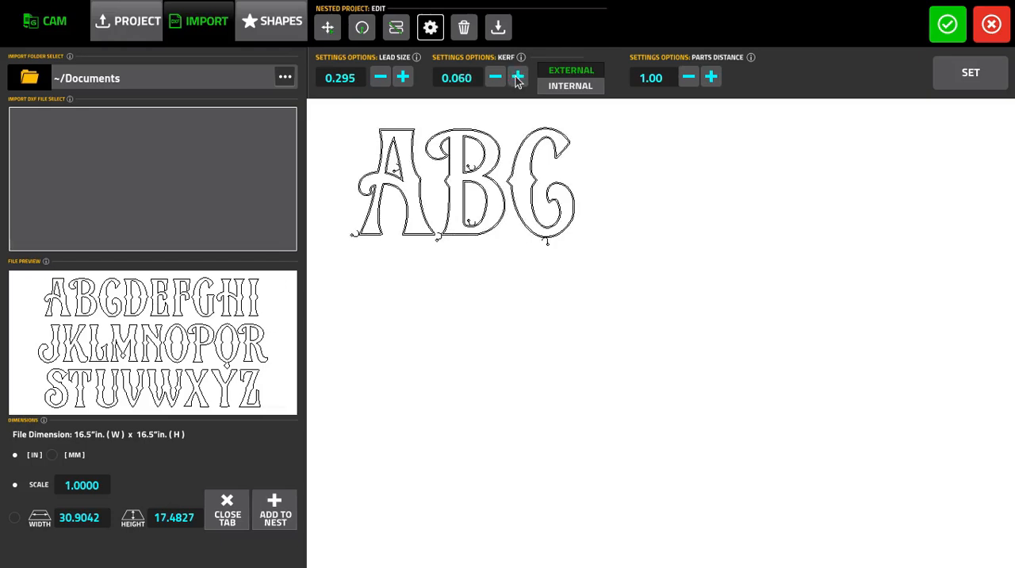
{"action": "scroll", "coordinate": [470, 159], "scroll_direction": "up", "scroll_amount": 2}
{"action": "scroll", "coordinate": [529, 245], "scroll_direction": "up", "scroll_amount": 4}
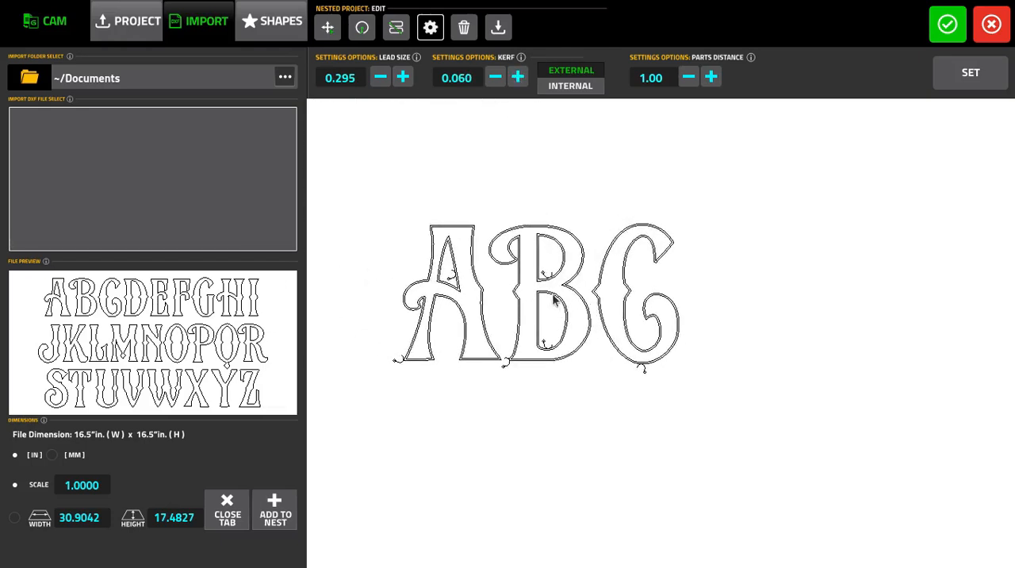
{"action": "left_click_drag", "start_coordinate": [468, 176], "coordinate": [521, 145]}
Raise the external kerf to 0.130 and inspect the wider offset around the letters
{"action": "left_click", "coordinate": [517, 77]}
{"action": "left_click", "coordinate": [517, 76]}
{"action": "left_click", "coordinate": [517, 77]}
{"action": "left_click", "coordinate": [517, 76]}
{"action": "left_click", "coordinate": [517, 77]}
{"action": "left_click", "coordinate": [517, 77]}
{"action": "left_click", "coordinate": [517, 77]}
{"action": "left_click", "coordinate": [496, 77]}
{"action": "left_click", "coordinate": [495, 77]}
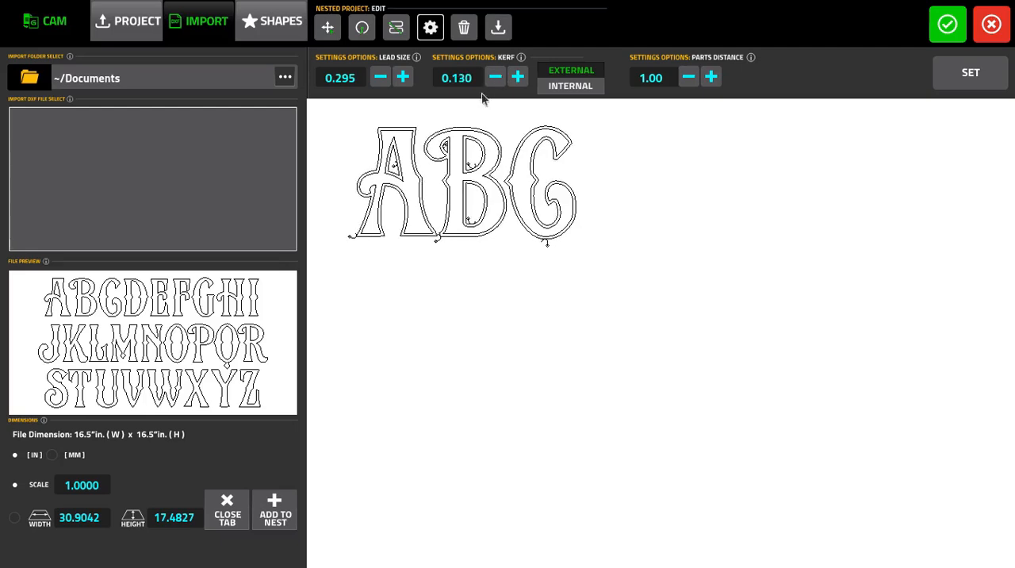
{"action": "scroll", "coordinate": [450, 146], "scroll_direction": "up", "scroll_amount": 3}
{"action": "left_click_drag", "start_coordinate": [455, 154], "coordinate": [698, 451]}
{"action": "scroll", "coordinate": [680, 452], "scroll_direction": "up", "scroll_amount": 3}
{"action": "left_click_drag", "start_coordinate": [664, 312], "coordinate": [573, 203]}
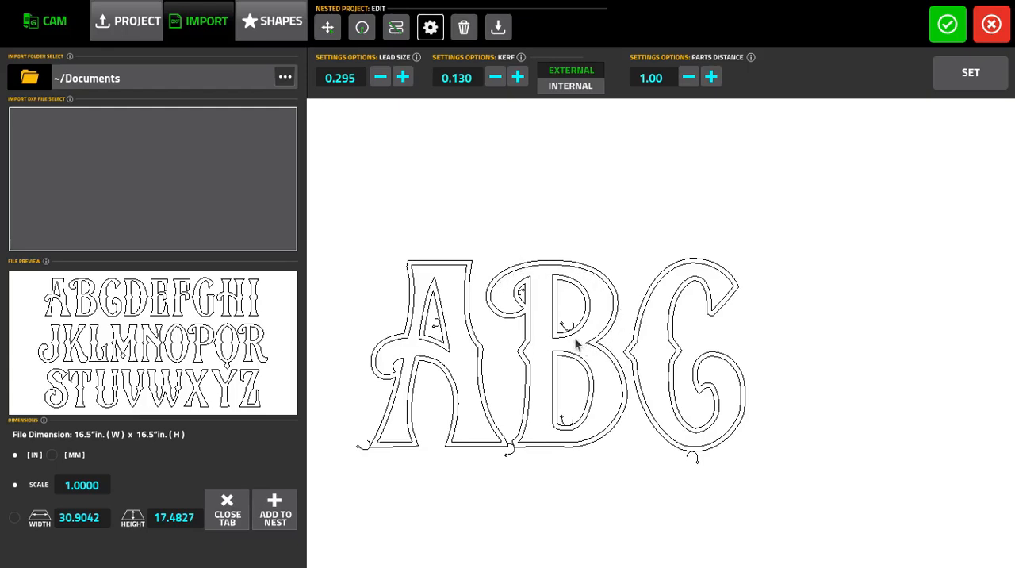
Switch the kerf offset to internal and reduce its value
{"action": "left_click", "coordinate": [577, 93]}
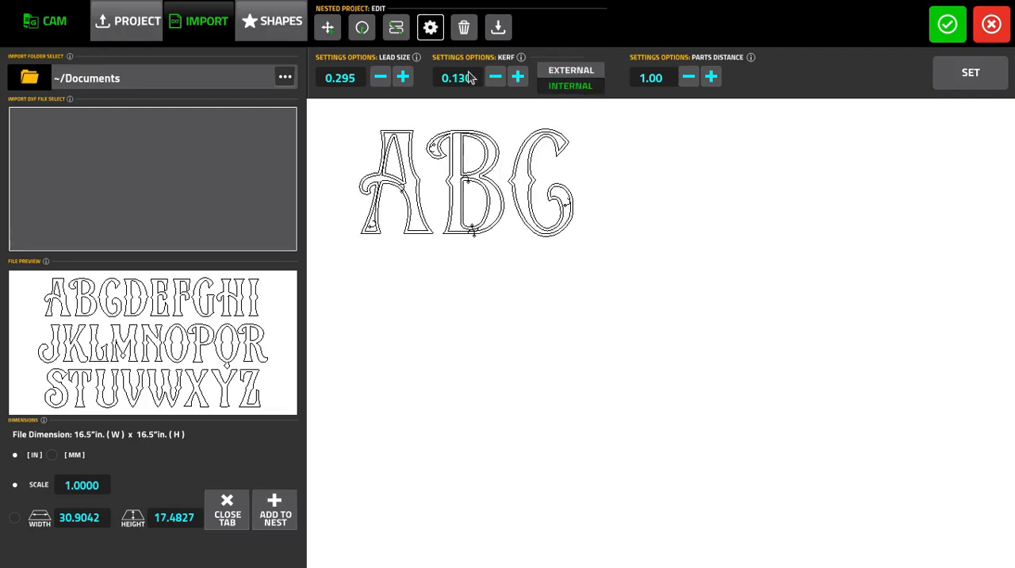
{"action": "left_click", "coordinate": [495, 77]}
{"action": "left_click", "coordinate": [495, 77]}
{"action": "left_click", "coordinate": [496, 77]}
{"action": "left_click", "coordinate": [496, 77]}
{"action": "left_click", "coordinate": [495, 77]}
{"action": "left_click", "coordinate": [496, 77]}
{"action": "left_click", "coordinate": [496, 77]}
{"action": "left_click", "coordinate": [496, 77]}
{"action": "scroll", "coordinate": [608, 289], "scroll_direction": "up", "scroll_amount": 3}
{"action": "scroll", "coordinate": [590, 238], "scroll_direction": "down", "scroll_amount": 3}
Raise the internal kerf to 0.135
{"action": "left_click", "coordinate": [518, 77]}
{"action": "left_click", "coordinate": [518, 77]}
{"action": "left_click", "coordinate": [518, 77]}
{"action": "left_click", "coordinate": [518, 77]}
{"action": "left_click", "coordinate": [518, 77]}
{"action": "left_click", "coordinate": [518, 77]}
{"action": "left_click", "coordinate": [518, 77]}
{"action": "left_click", "coordinate": [518, 77]}
{"action": "left_click", "coordinate": [518, 77]}
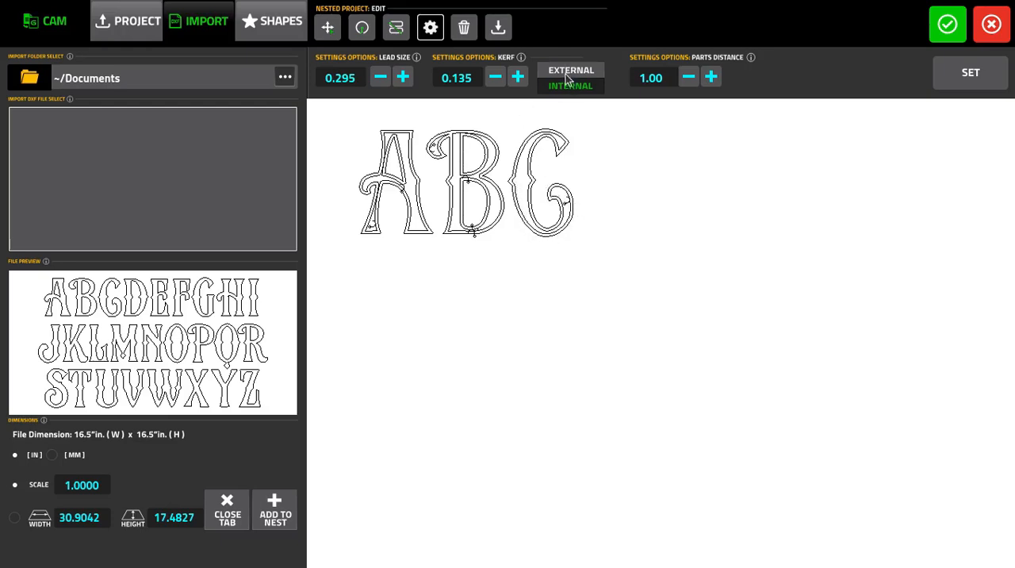
Switch the kerf offset back to external and reduce its value to 0.055
{"action": "left_click", "coordinate": [496, 76]}
{"action": "left_click", "coordinate": [497, 77]}
{"action": "left_click", "coordinate": [496, 76]}
{"action": "left_click", "coordinate": [497, 76]}
{"action": "left_click", "coordinate": [590, 70]}
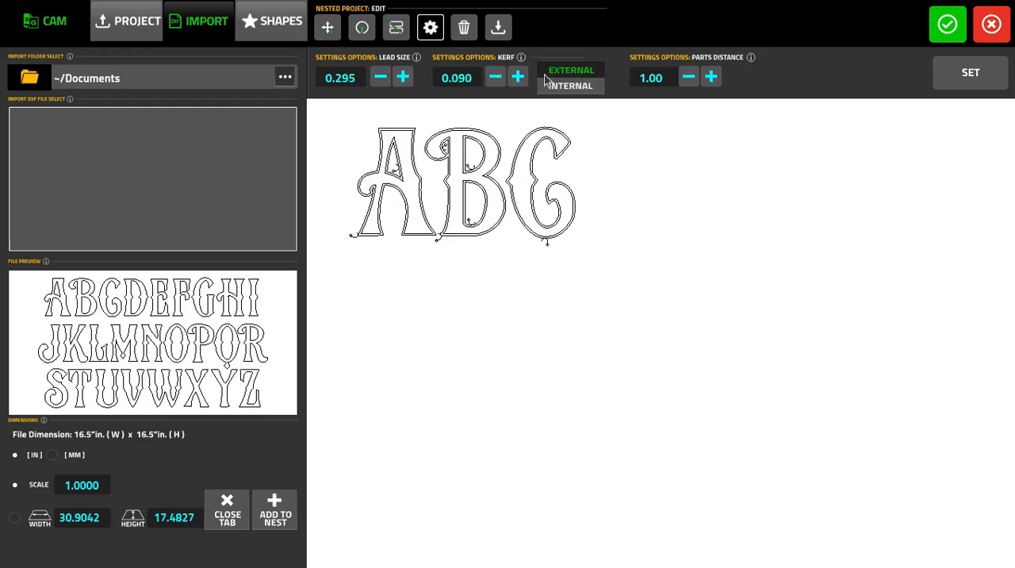
{"action": "left_click", "coordinate": [499, 76]}
{"action": "left_click", "coordinate": [500, 76]}
{"action": "left_click", "coordinate": [500, 77]}
{"action": "left_click", "coordinate": [500, 77]}
{"action": "left_click", "coordinate": [499, 76]}
{"action": "left_click", "coordinate": [500, 76]}
{"action": "left_click", "coordinate": [499, 76]}
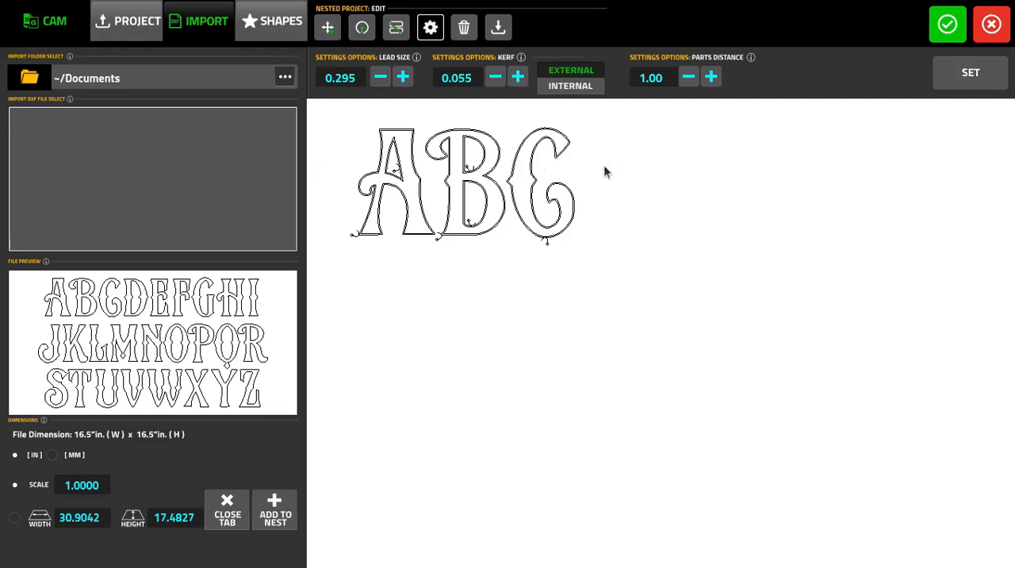
Add a plain 12 by 12 in square from the shape templates to the nest
{"action": "left_click", "coordinate": [270, 35]}
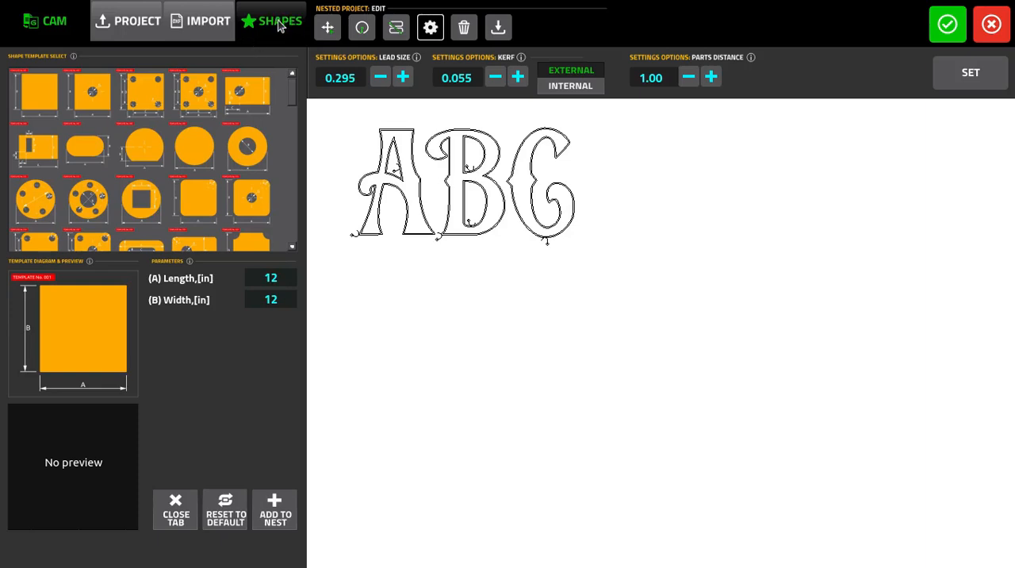
{"action": "left_click", "coordinate": [45, 91]}
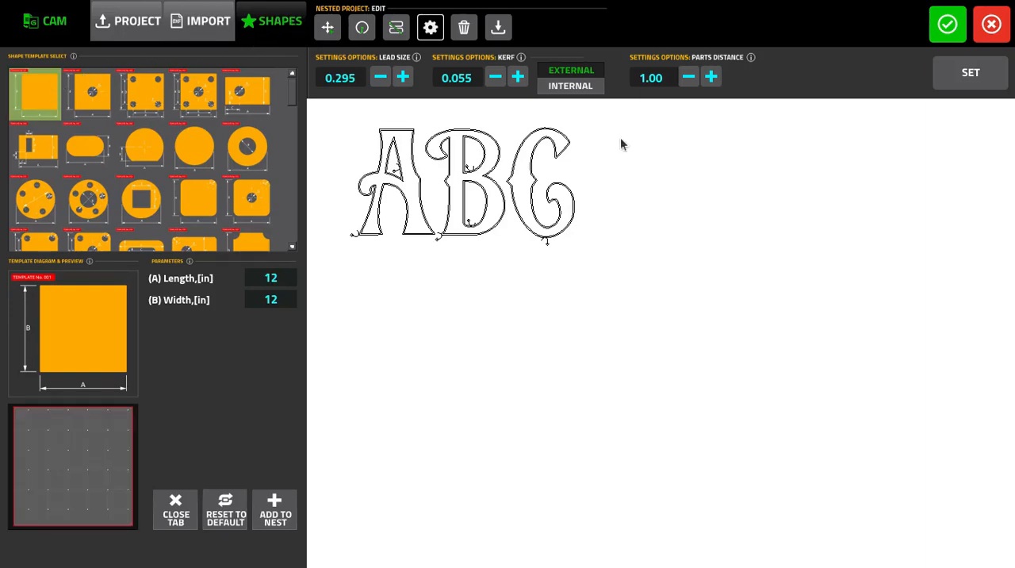
{"action": "left_click", "coordinate": [287, 503]}
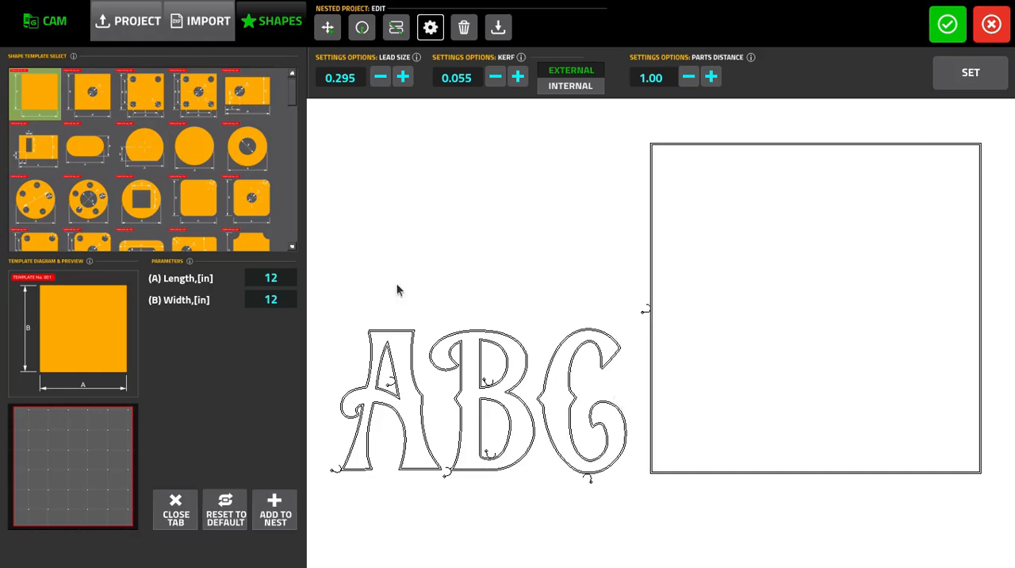
Set the parts distance to 2.00 and add two plain circles with a 12 in diameter to the nest
{"action": "left_click", "coordinate": [191, 141]}
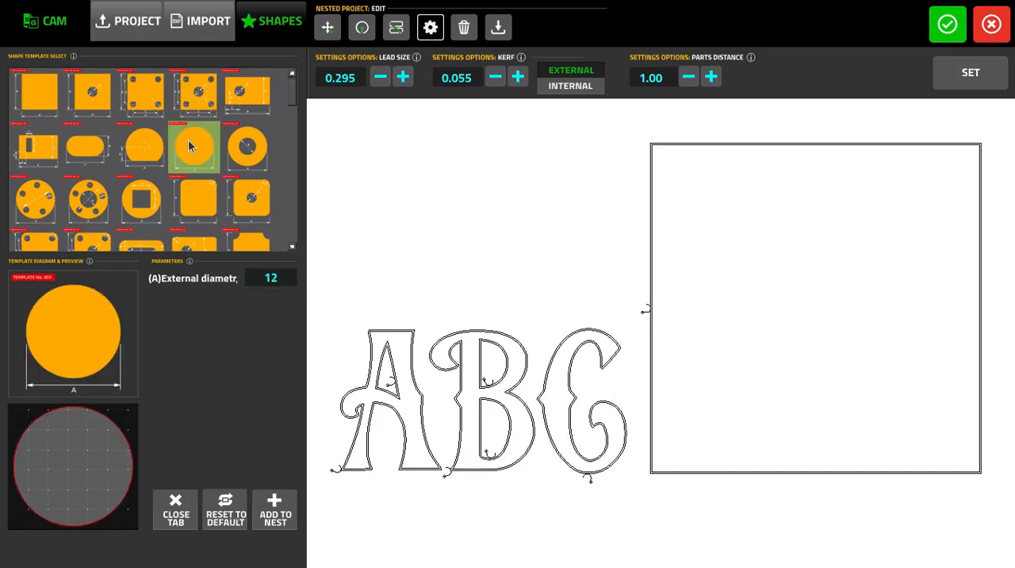
{"action": "left_click", "coordinate": [712, 77]}
{"action": "left_click", "coordinate": [712, 77]}
{"action": "left_click", "coordinate": [712, 77]}
{"action": "left_click", "coordinate": [688, 77]}
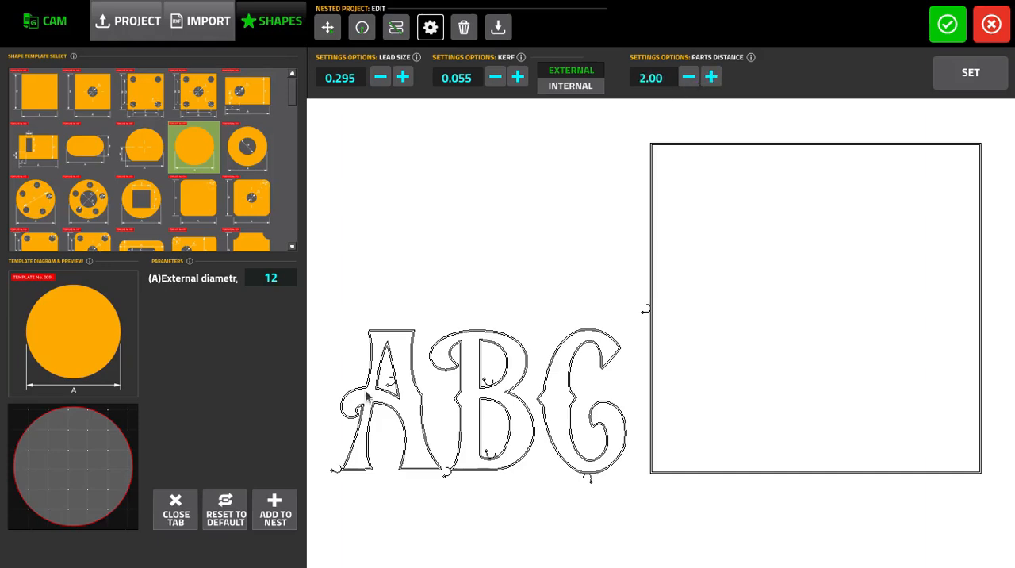
{"action": "left_click", "coordinate": [278, 509]}
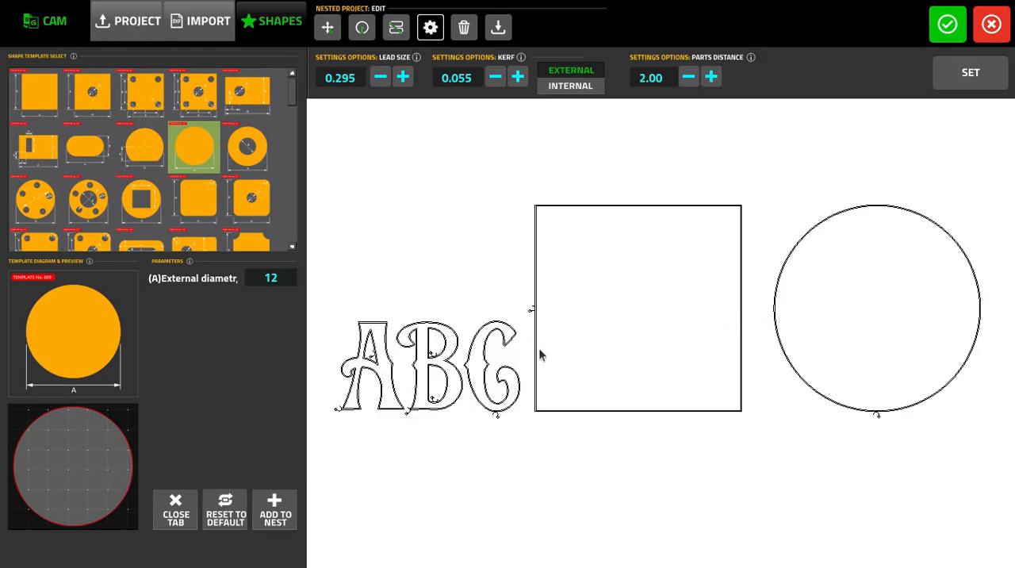
{"action": "left_click", "coordinate": [285, 512]}
Reduce the parts distance to 0.10 and add another plain 12 by 12 in square to the nest
{"action": "left_click", "coordinate": [689, 77]}
{"action": "left_click", "coordinate": [687, 77]}
{"action": "left_click", "coordinate": [688, 77]}
{"action": "left_click", "coordinate": [687, 77]}
{"action": "left_click", "coordinate": [688, 77]}
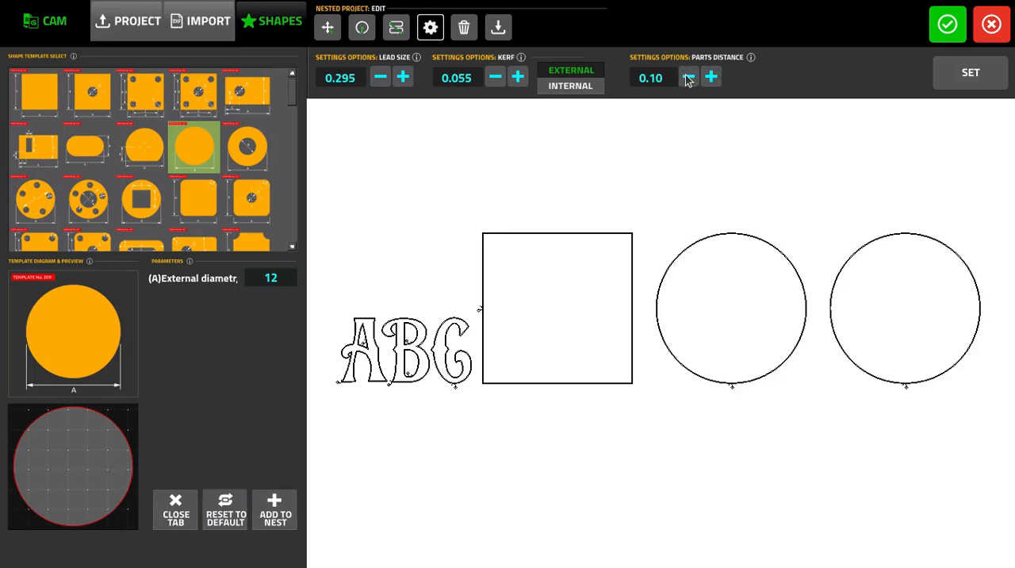
{"action": "left_click", "coordinate": [50, 103]}
{"action": "left_click", "coordinate": [276, 514]}
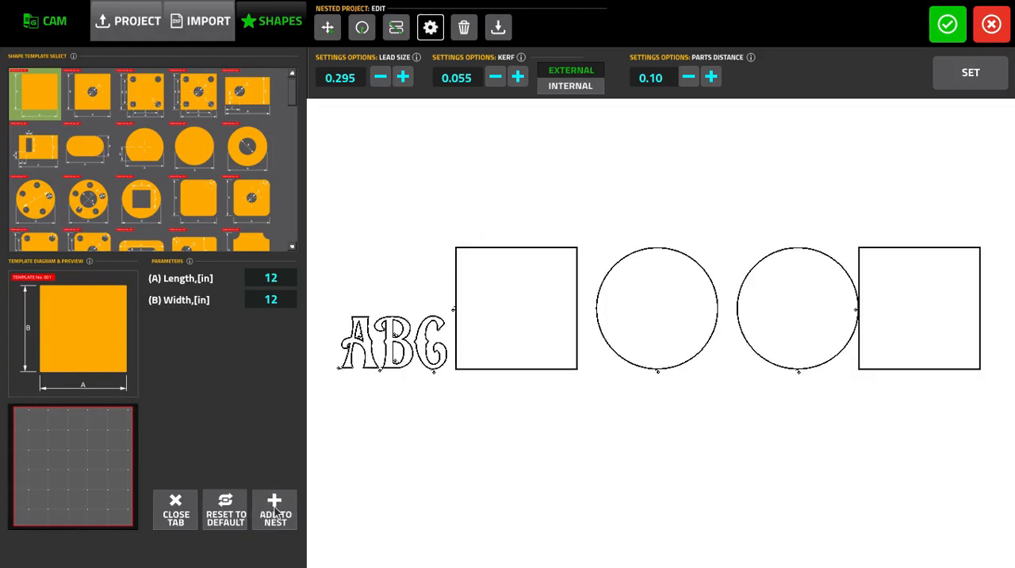
Reduce the external kerf to 0.030 and apply the edited nest to the cutting program
{"action": "scroll", "coordinate": [909, 326], "scroll_direction": "up", "scroll_amount": 6}
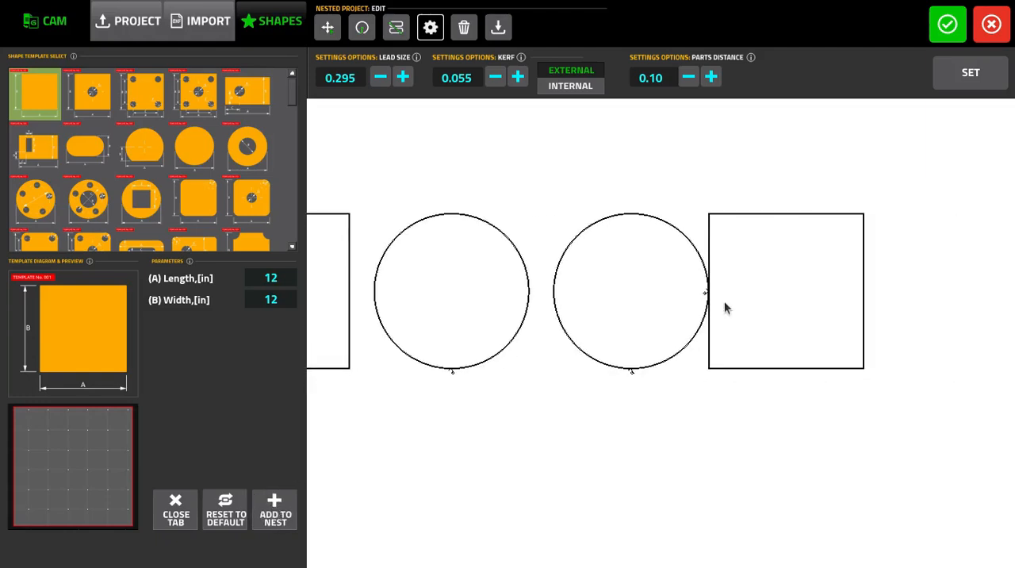
{"action": "scroll", "coordinate": [816, 318], "scroll_direction": "up", "scroll_amount": 5}
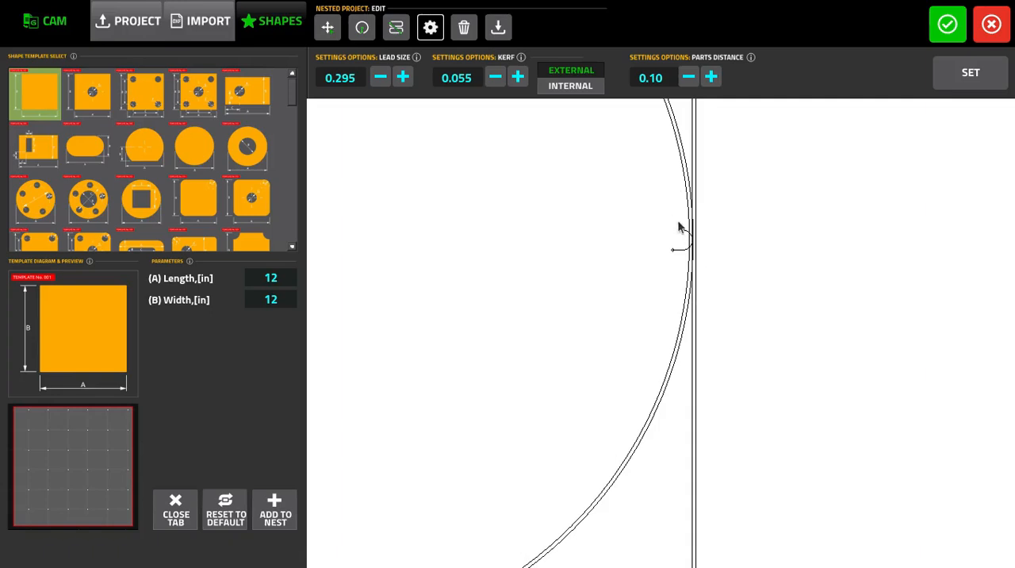
{"action": "left_click", "coordinate": [495, 77]}
{"action": "left_click", "coordinate": [495, 77]}
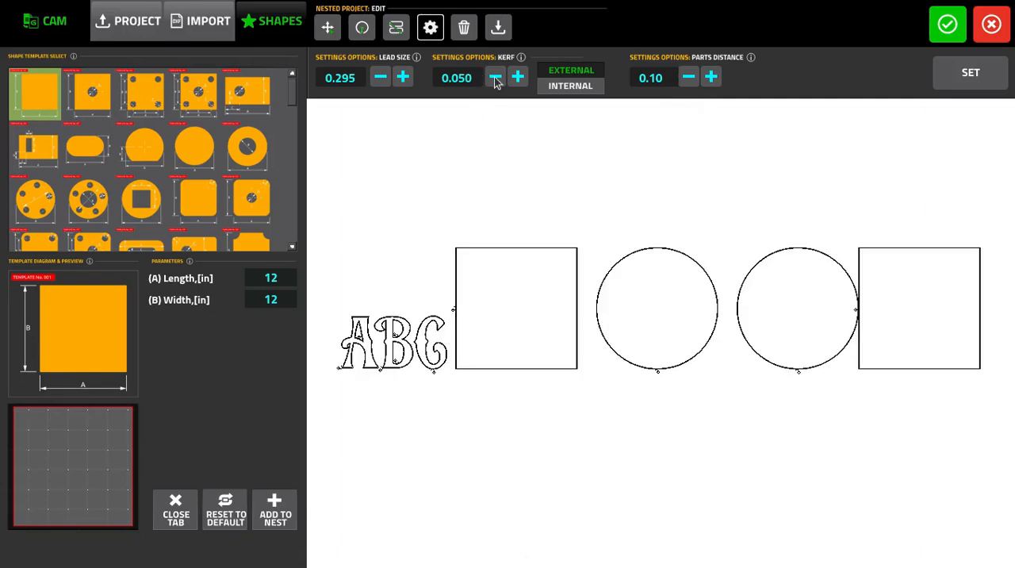
{"action": "left_click", "coordinate": [495, 77]}
{"action": "left_click", "coordinate": [495, 77]}
{"action": "left_click", "coordinate": [495, 77]}
{"action": "scroll", "coordinate": [937, 317], "scroll_direction": "up", "scroll_amount": 2}
{"action": "scroll", "coordinate": [912, 299], "scroll_direction": "down", "scroll_amount": 3}
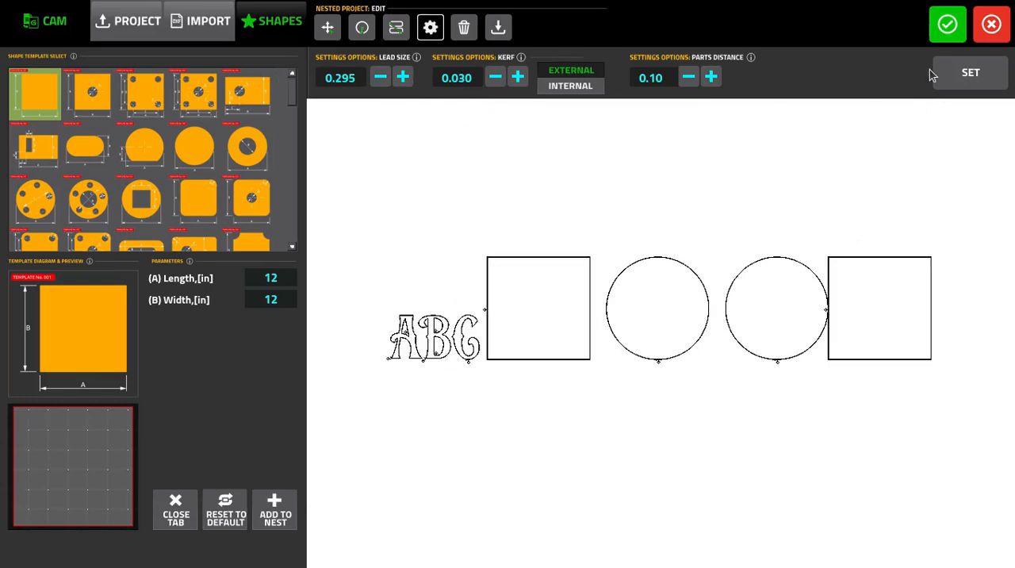
{"action": "left_click", "coordinate": [970, 74]}
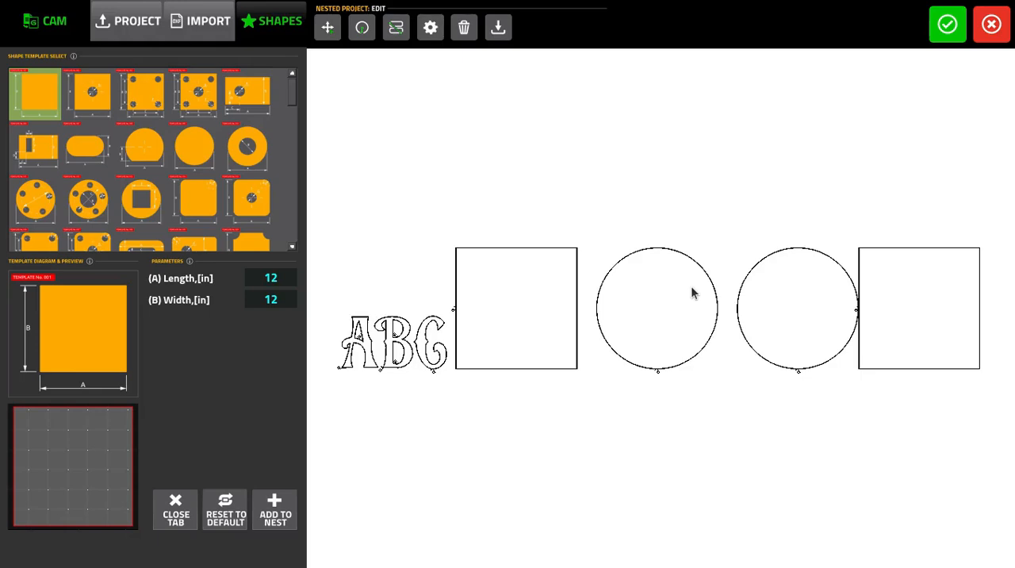
{"action": "left_click", "coordinate": [943, 34]}
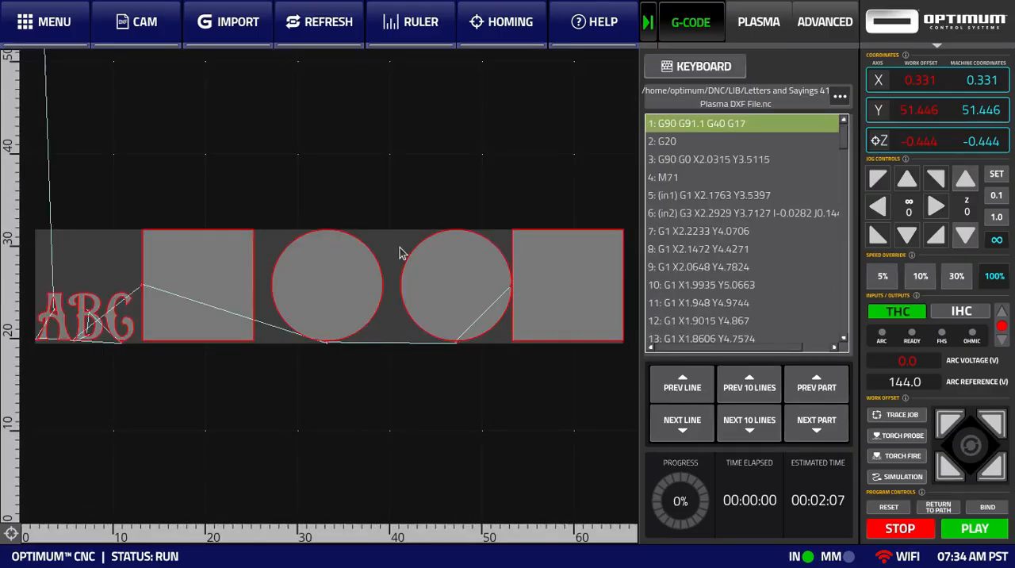